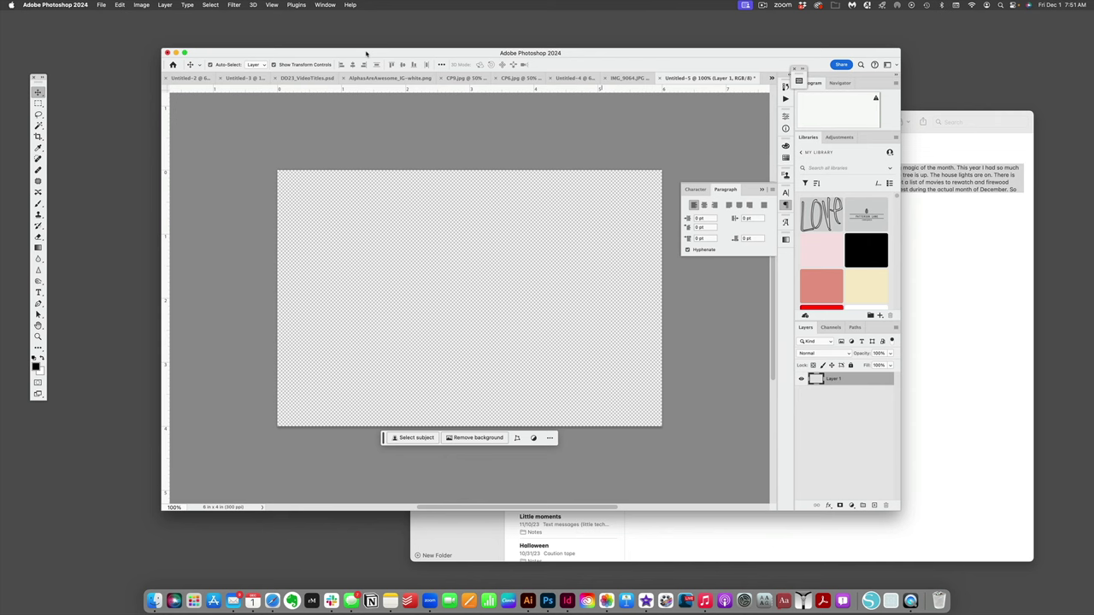
{"action": "left_click_drag", "start_coordinate": [366, 53], "coordinate": [363, 49]}
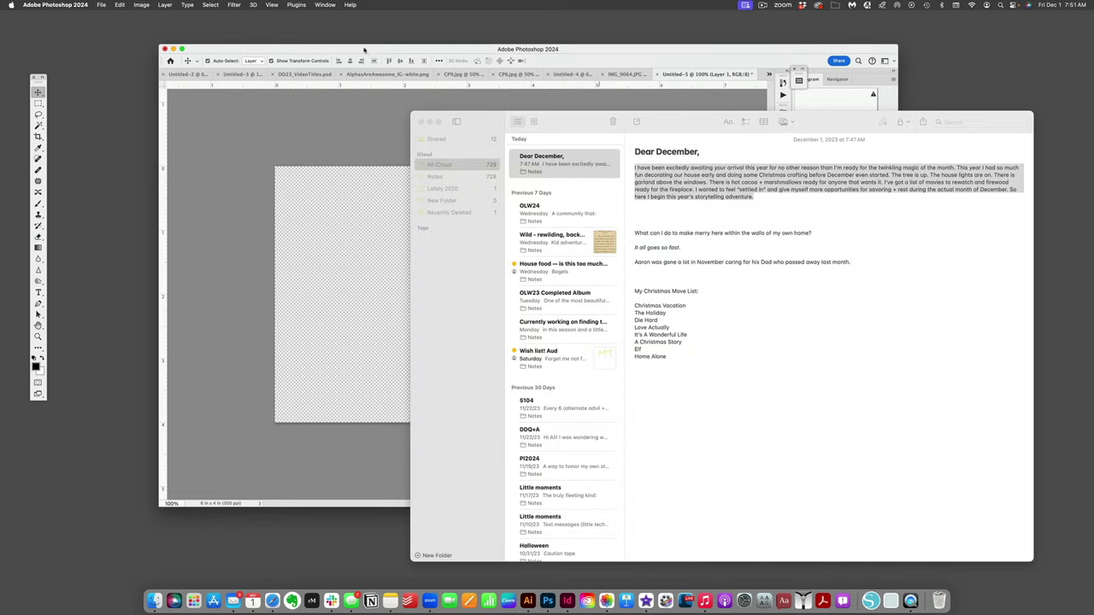
{"action": "left_click", "coordinate": [511, 107]}
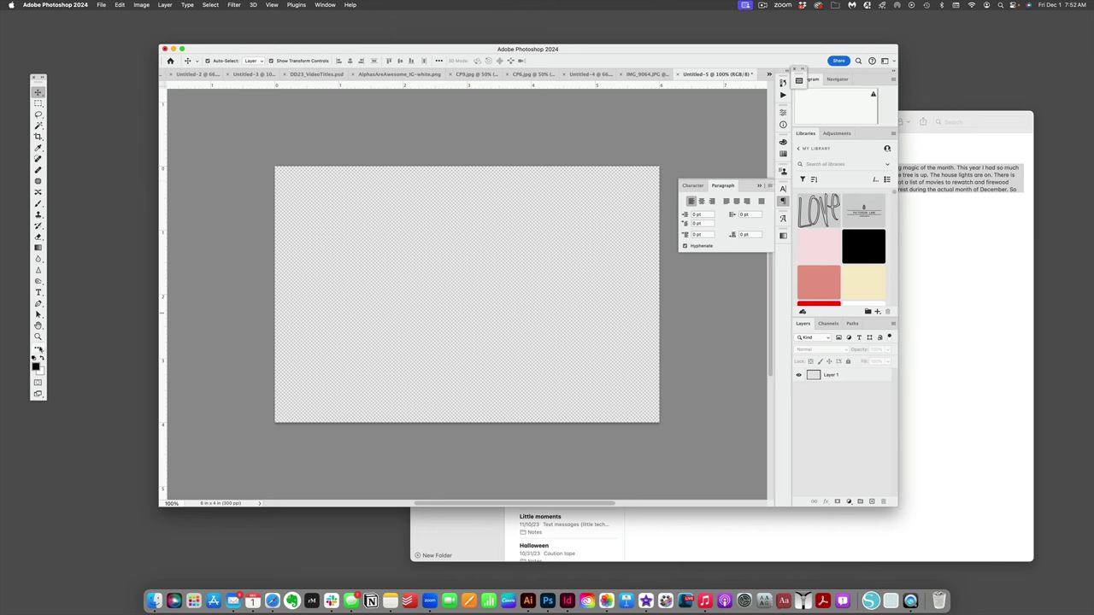
Pick the Ellipse Tool from the shape flyout, drawing and undoing a test ellipse.
{"action": "left_click", "coordinate": [37, 347]}
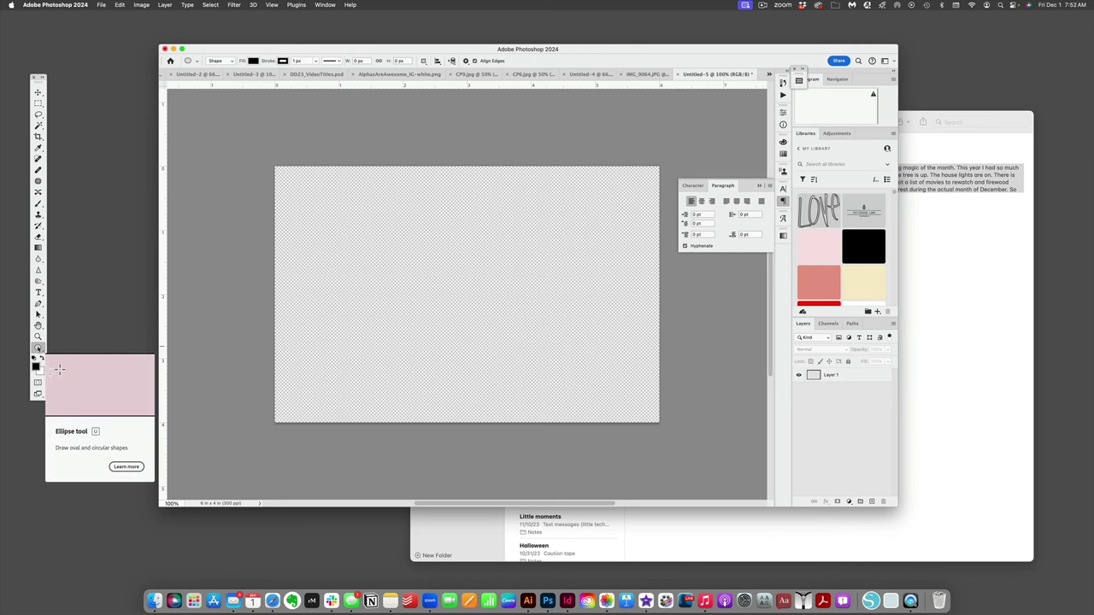
{"action": "left_click", "coordinate": [38, 348]}
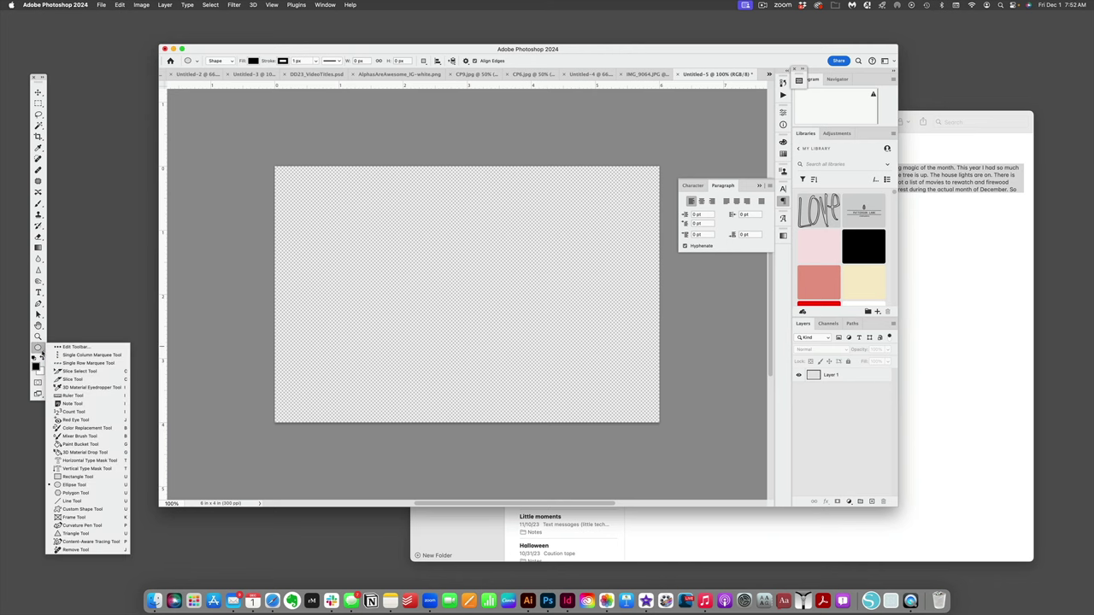
{"action": "left_click", "coordinate": [73, 485]}
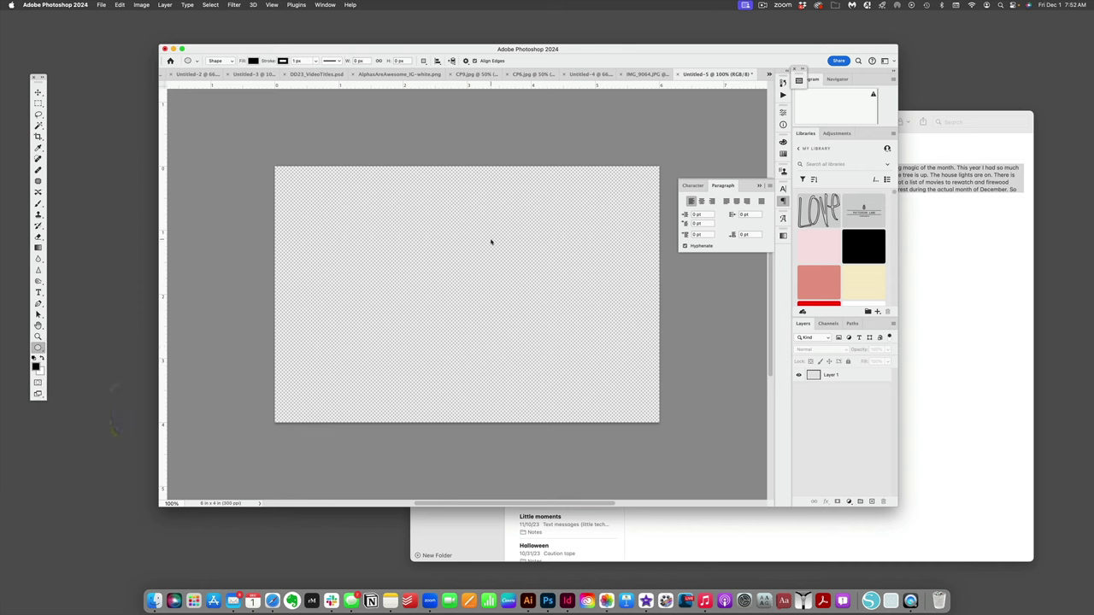
{"action": "left_click_drag", "start_coordinate": [332, 191], "coordinate": [554, 375]}
{"action": "key", "text": "super+z"}
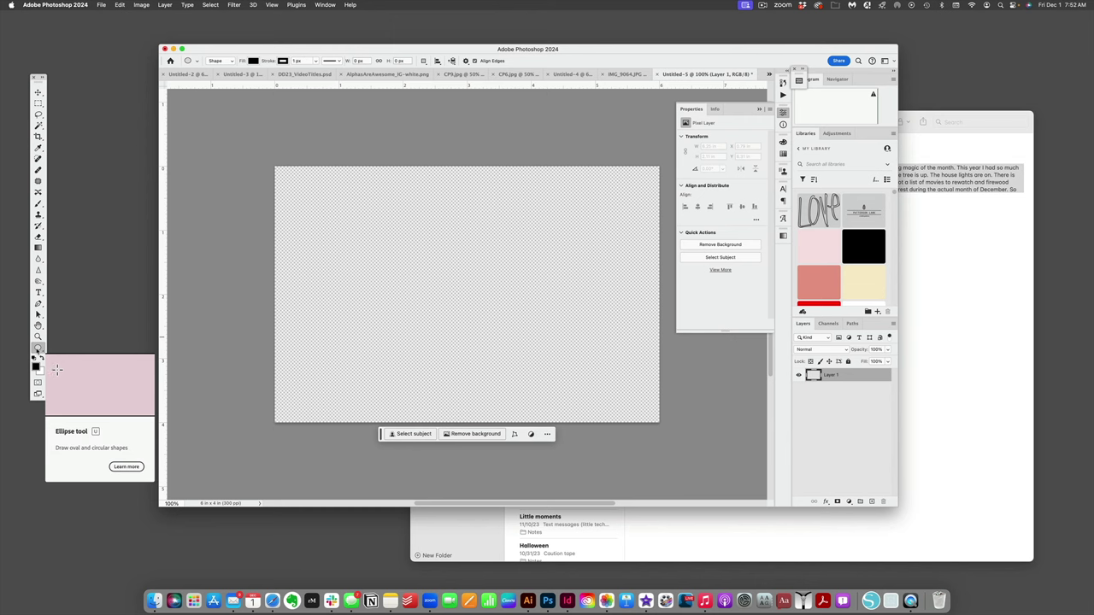
Create an ellipse with Width 3.5 in and Height 3.5 in.
{"action": "left_click", "coordinate": [467, 278]}
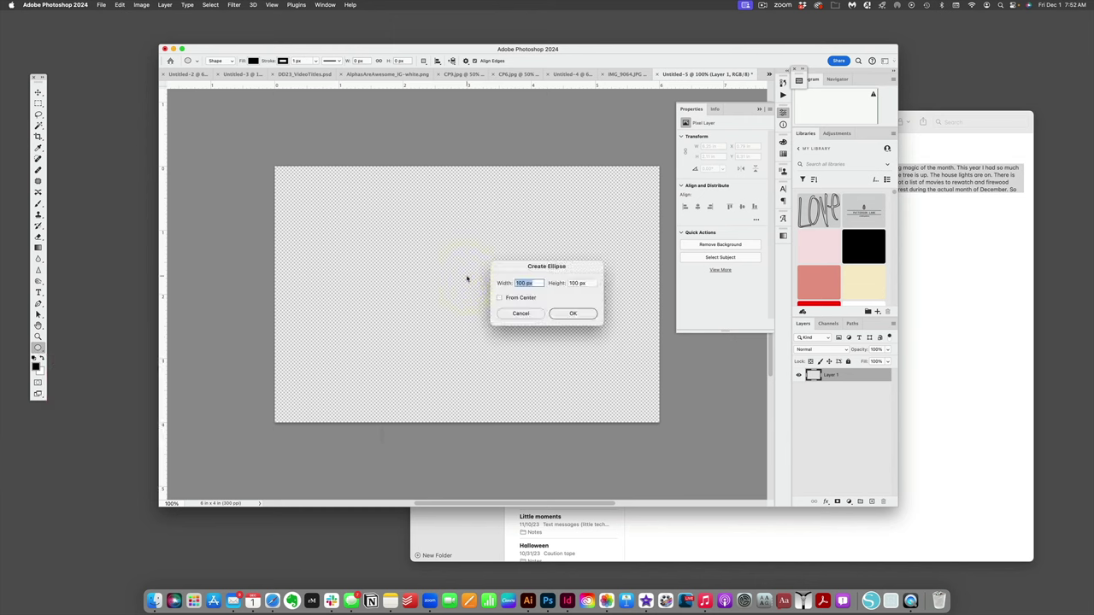
{"action": "type", "text": "3.5 in"}
{"action": "key", "text": "Tab"}
{"action": "type", "text": "3.5 in"}
Confirm the 3.5-inch circle and move it to the centre of the canvas.
{"action": "left_click", "coordinate": [573, 314]}
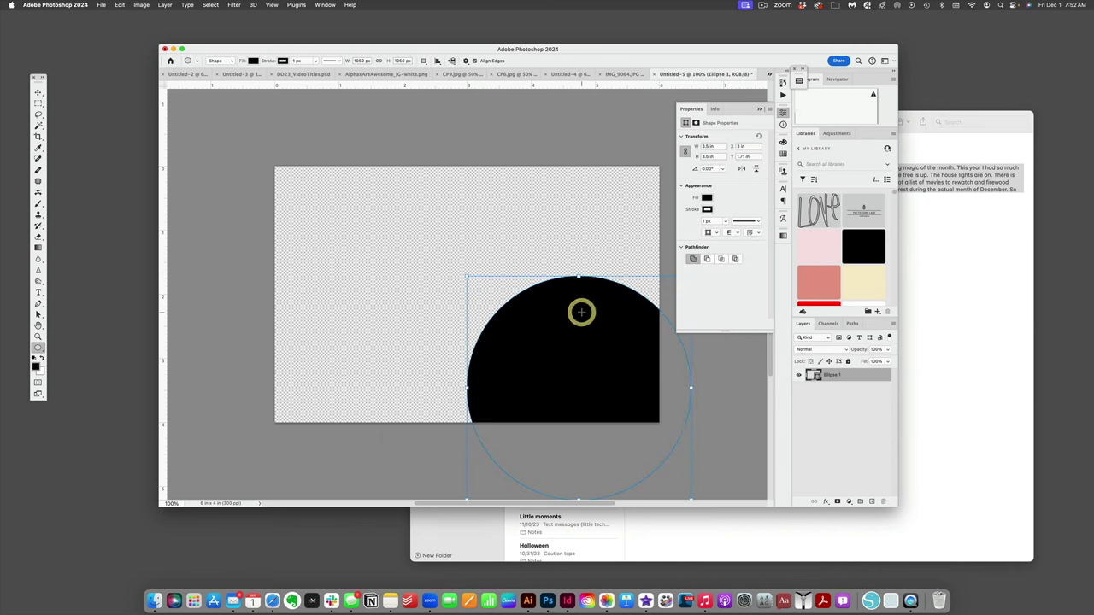
{"action": "key", "text": "v"}
{"action": "left_click_drag", "start_coordinate": [606, 342], "coordinate": [495, 249]}
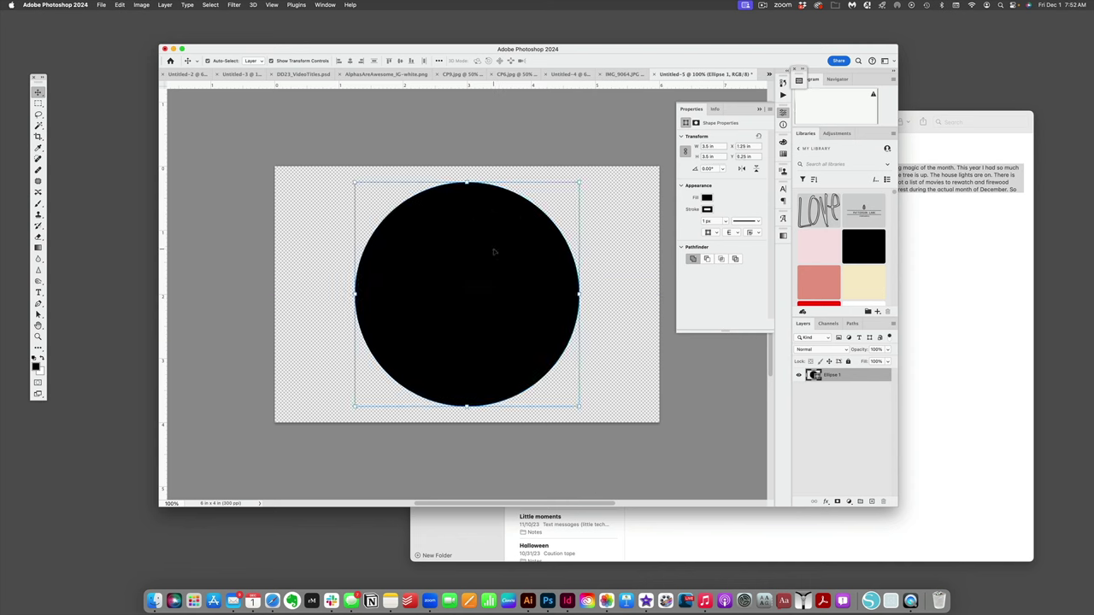
Change the circle's fill colour from black to white.
{"action": "left_click", "coordinate": [706, 198]}
{"action": "left_click", "coordinate": [689, 244]}
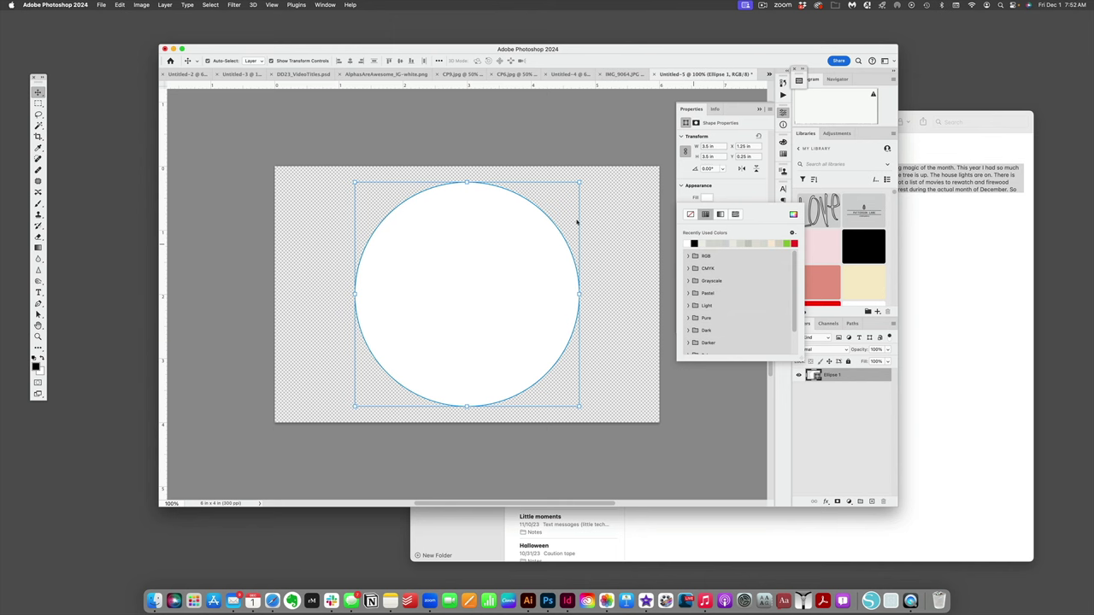
{"action": "left_click", "coordinate": [729, 194]}
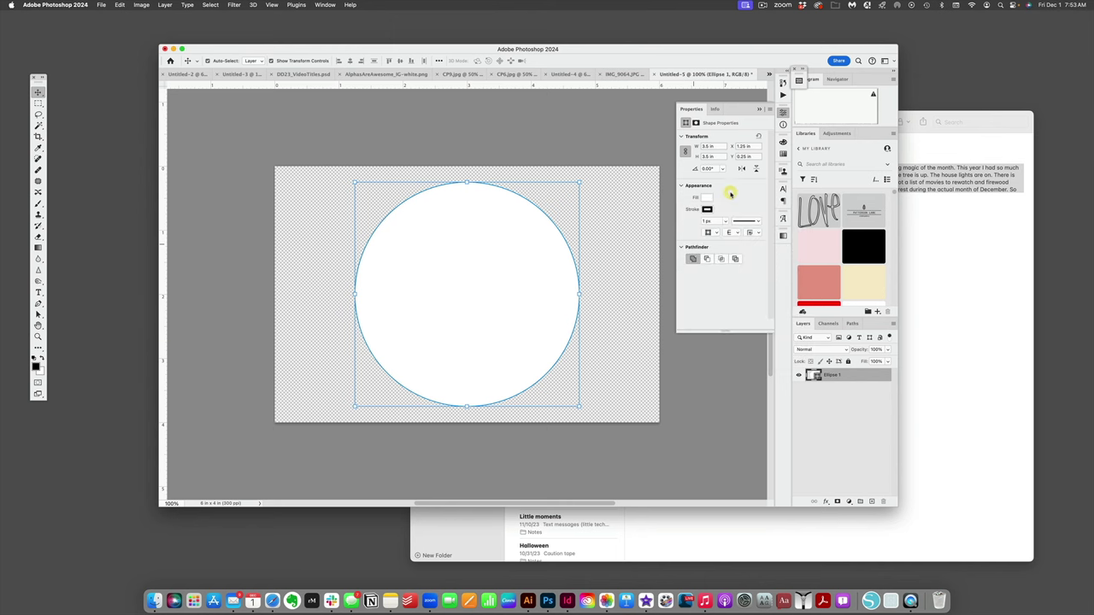
{"action": "left_click", "coordinate": [623, 225]}
{"action": "left_click", "coordinate": [469, 215]}
Select the Dear December note's opening paragraph in Notes, then hide Notes to return to Photoshop.
{"action": "left_click", "coordinate": [997, 282]}
{"action": "left_click", "coordinate": [739, 188]}
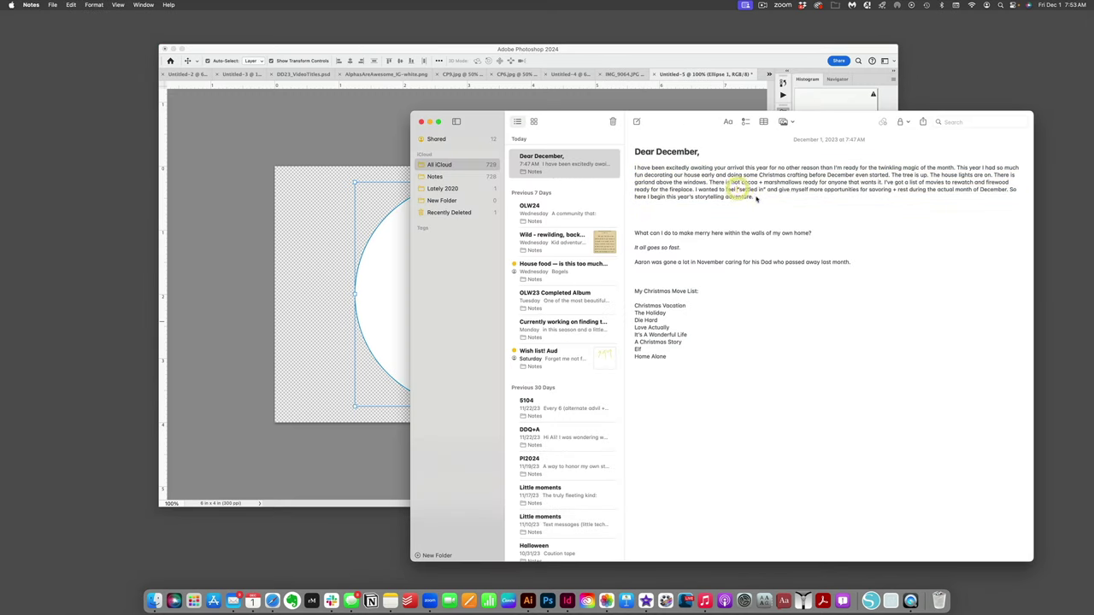
{"action": "left_click_drag", "start_coordinate": [756, 199], "coordinate": [623, 170]}
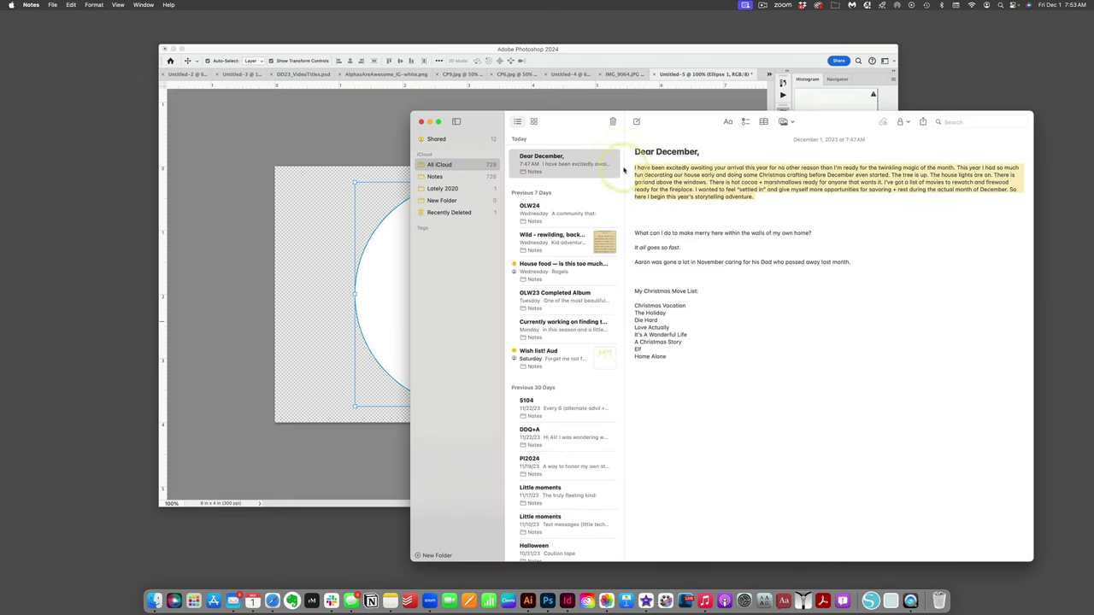
{"action": "key", "text": "super+h"}
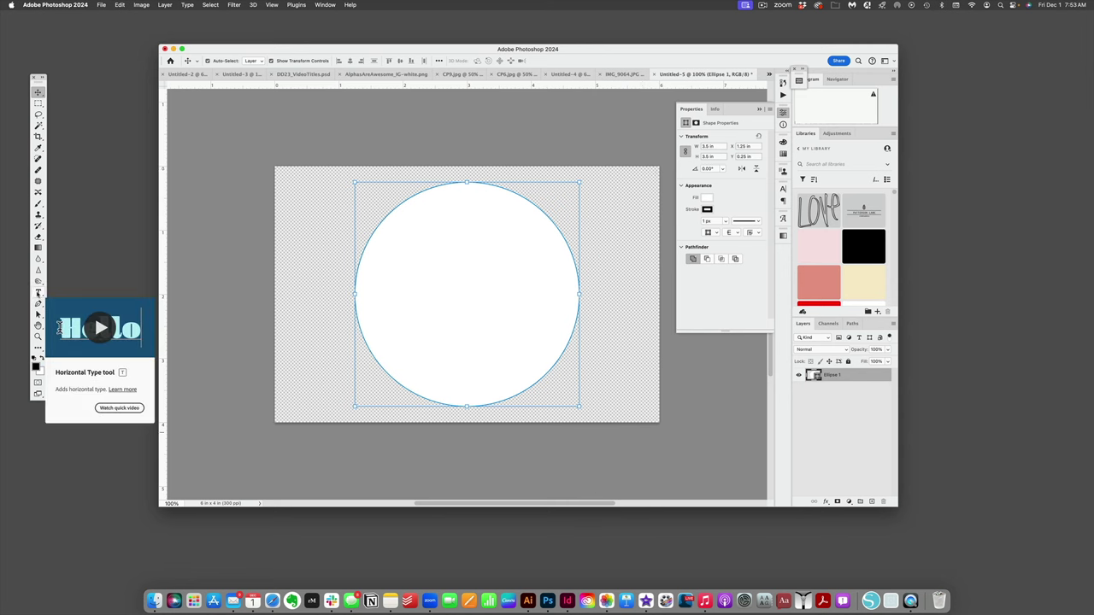
Start type inside the circle path and set the font to Mystery Typewriter.
{"action": "left_click", "coordinate": [38, 292]}
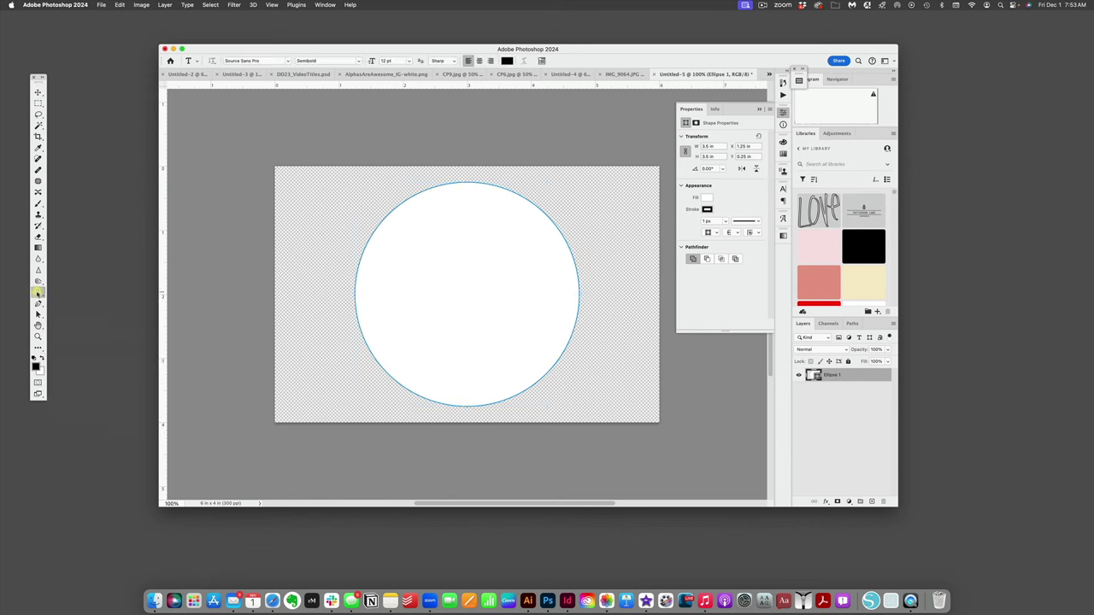
{"action": "left_click", "coordinate": [466, 189]}
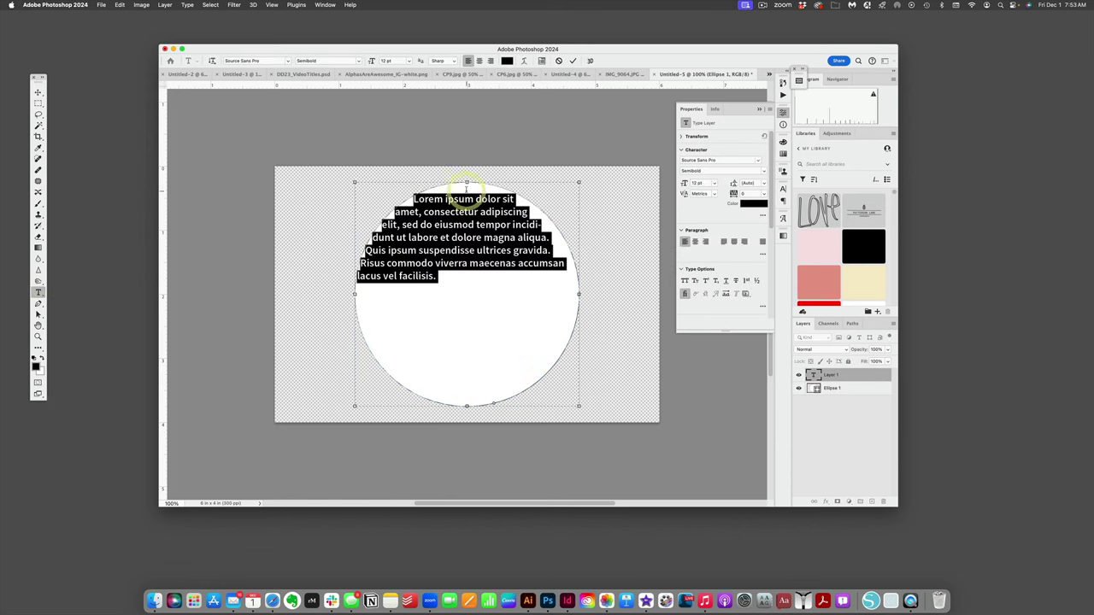
{"action": "left_click", "coordinate": [267, 62]}
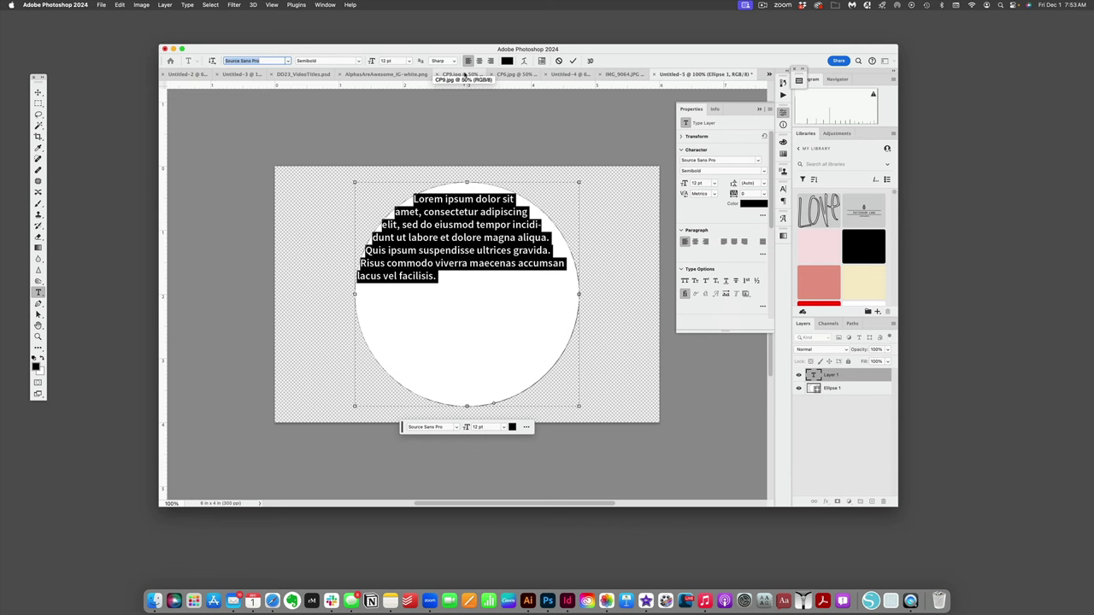
{"action": "type", "text": "mu"}
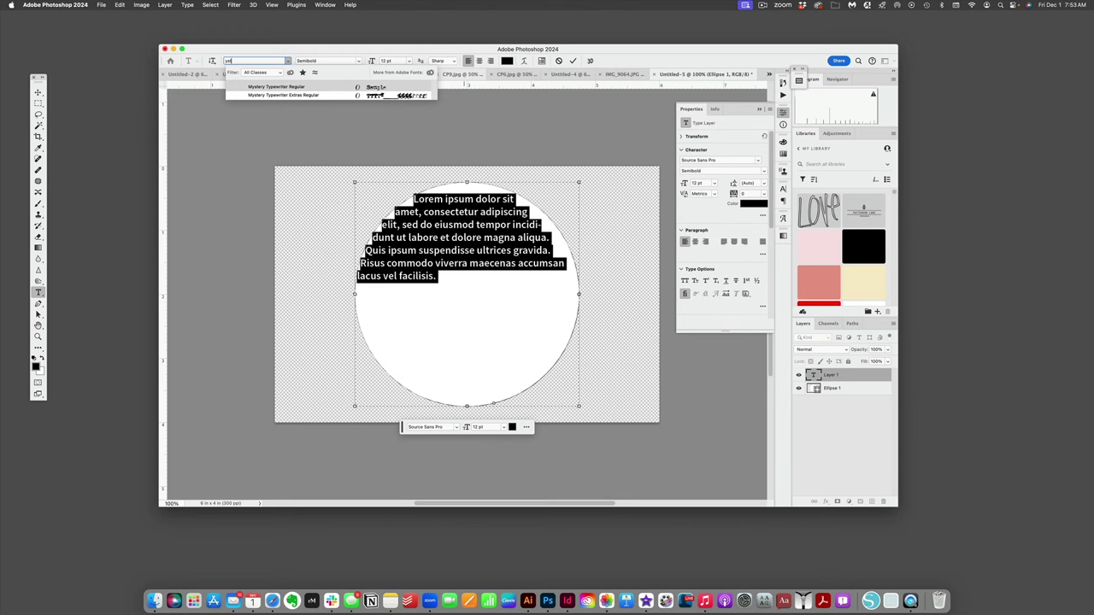
{"action": "key", "text": "BackSpace"}
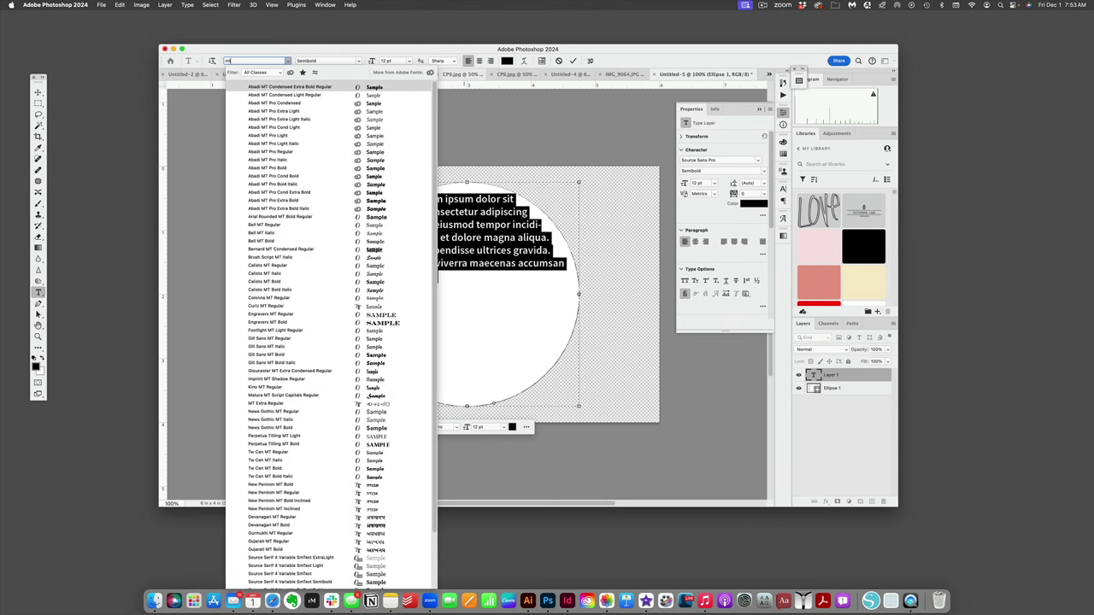
{"action": "type", "text": "ystery Typewriter"}
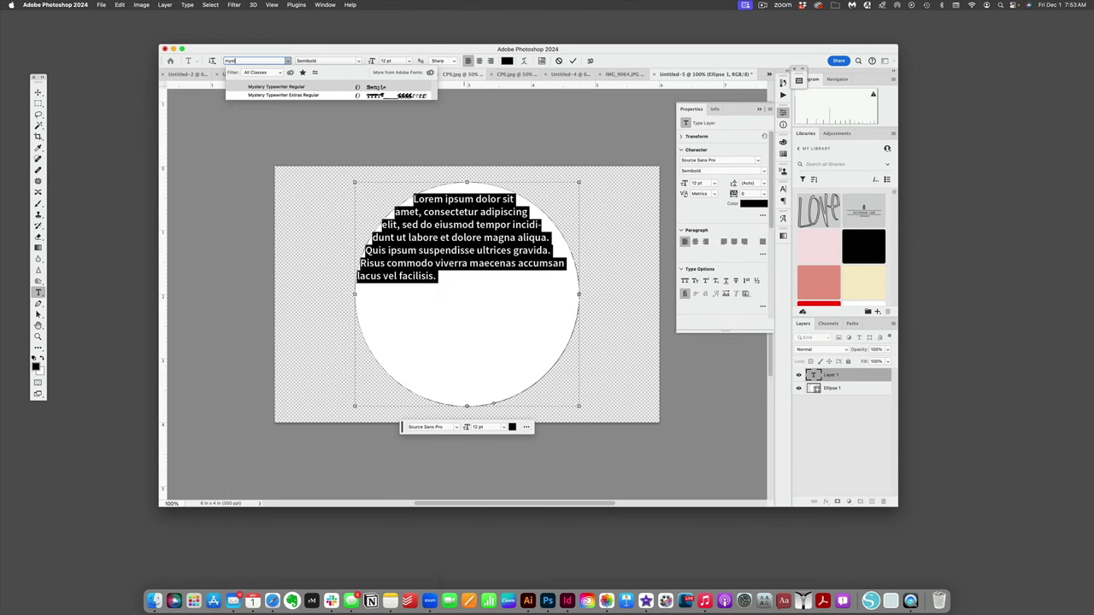
{"action": "left_click", "coordinate": [378, 86]}
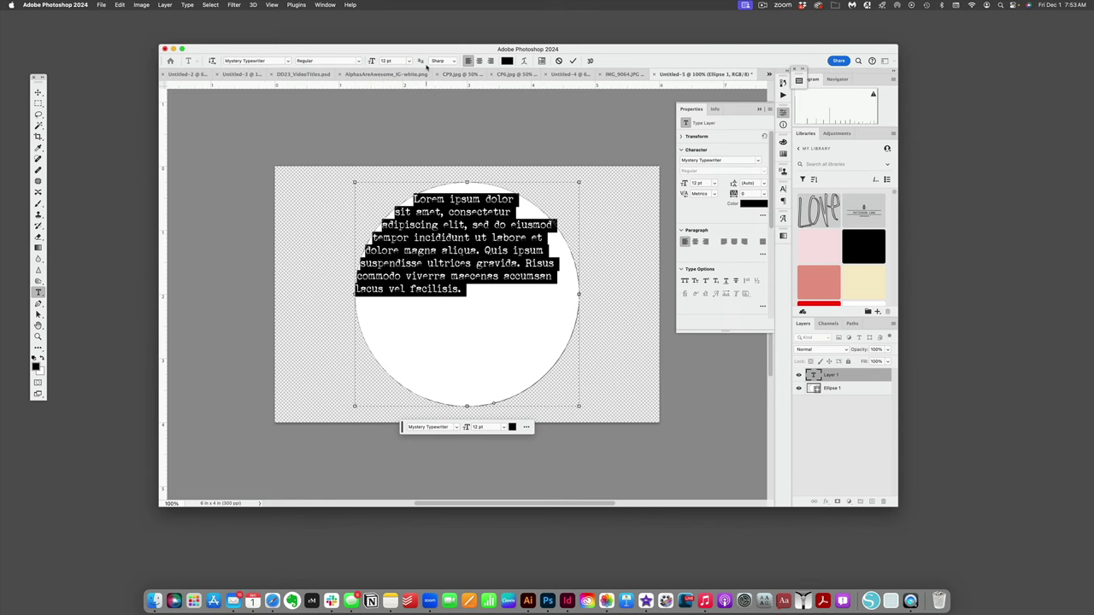
Replace the placeholder lorem ipsum with the copied Dear December paragraph.
{"action": "left_click", "coordinate": [464, 291]}
{"action": "left_click_drag", "start_coordinate": [464, 289], "coordinate": [410, 192]}
{"action": "key", "text": "super+v"}
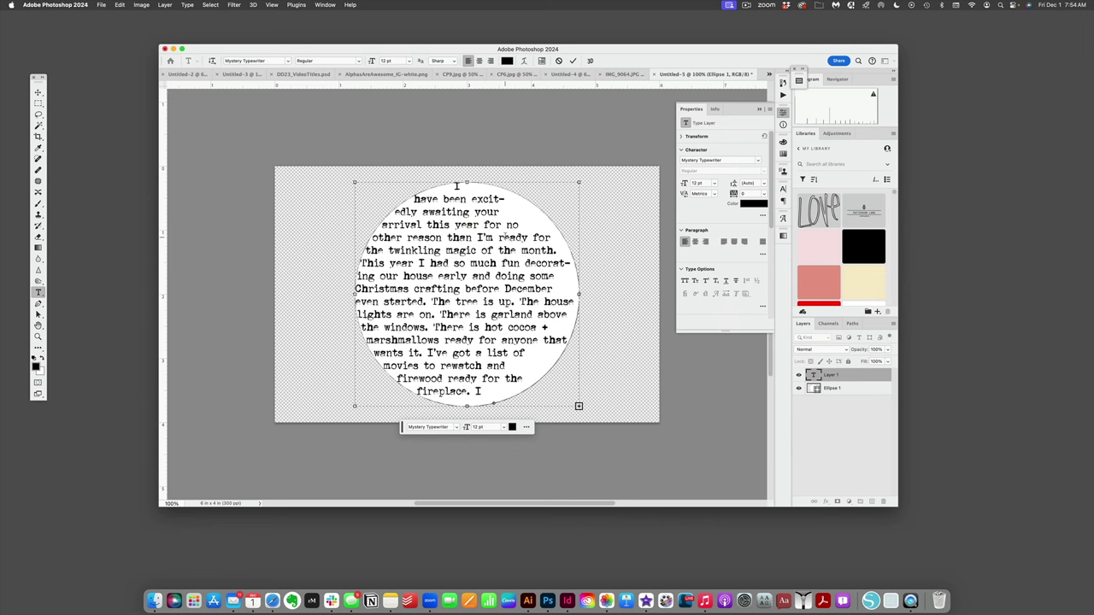
Set all the Dear December text to 9 pt and centre-align its lines.
{"action": "key", "text": "super+a"}
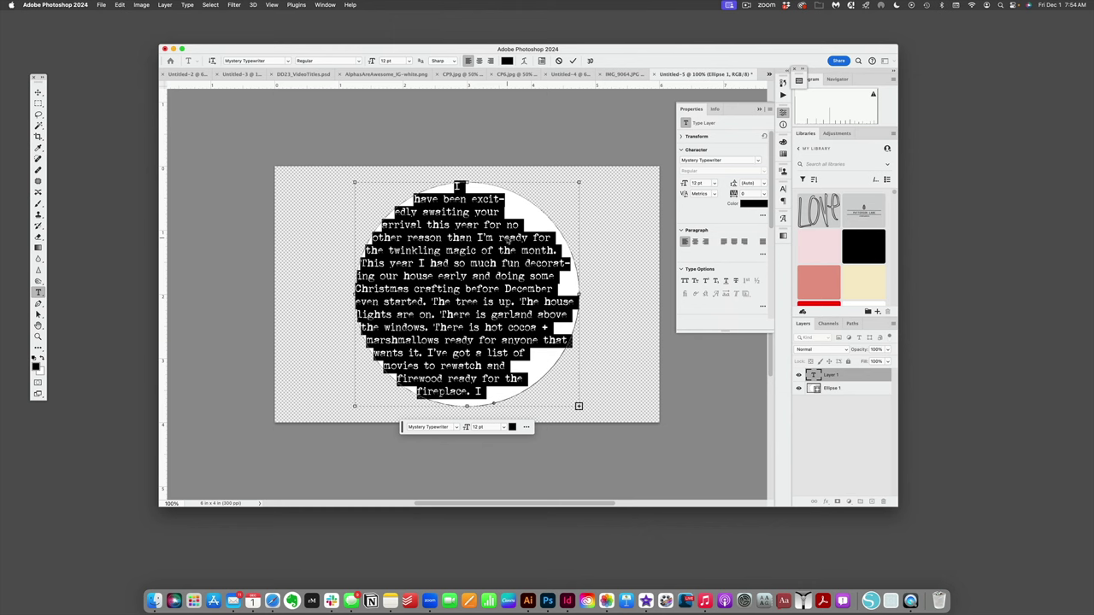
{"action": "left_click", "coordinate": [409, 61]}
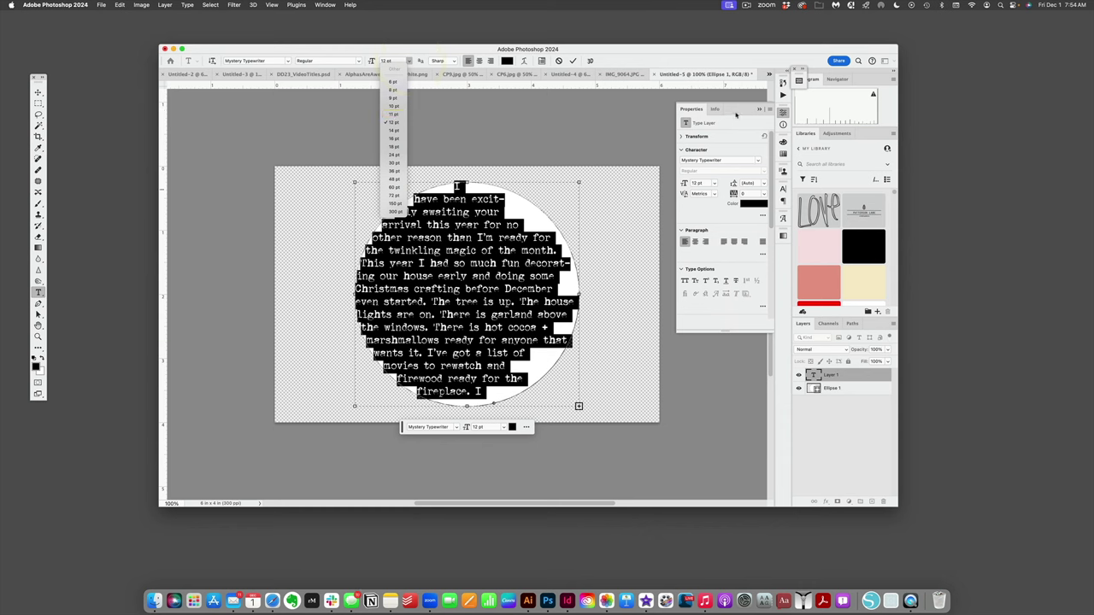
{"action": "left_click", "coordinate": [387, 99]}
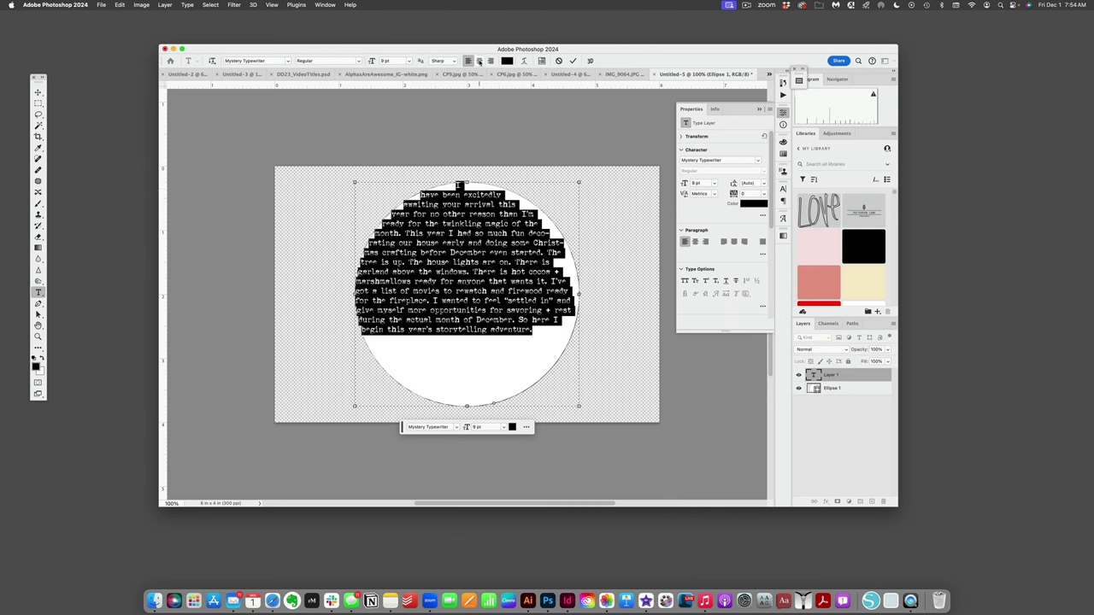
{"action": "left_click", "coordinate": [480, 61]}
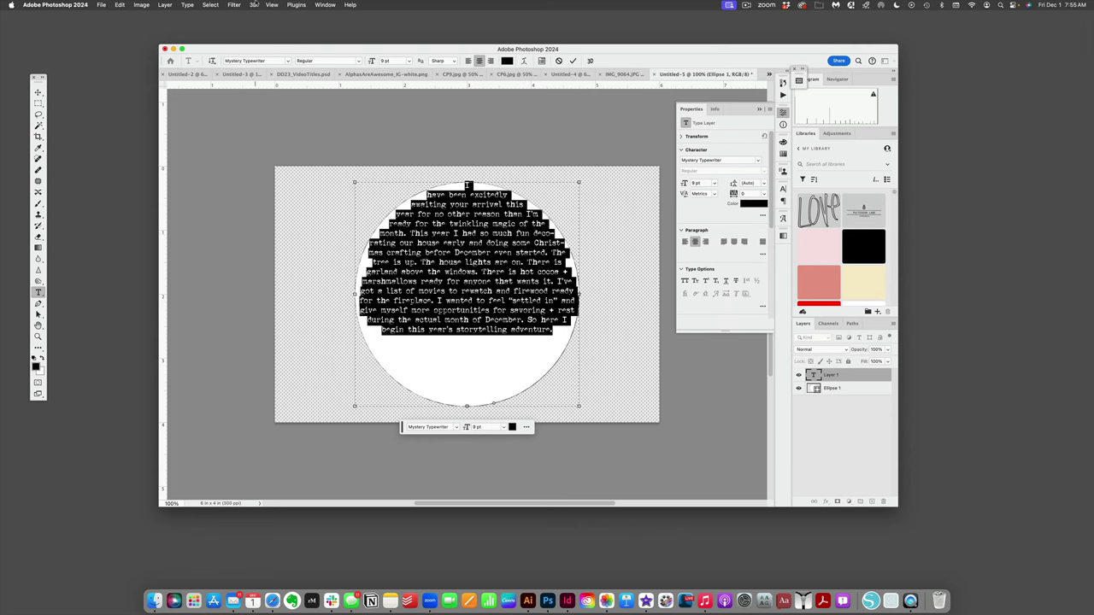
Open the Paragraph panel and try a 5 pt left indent, then undo it.
{"action": "left_click", "coordinate": [331, 5]}
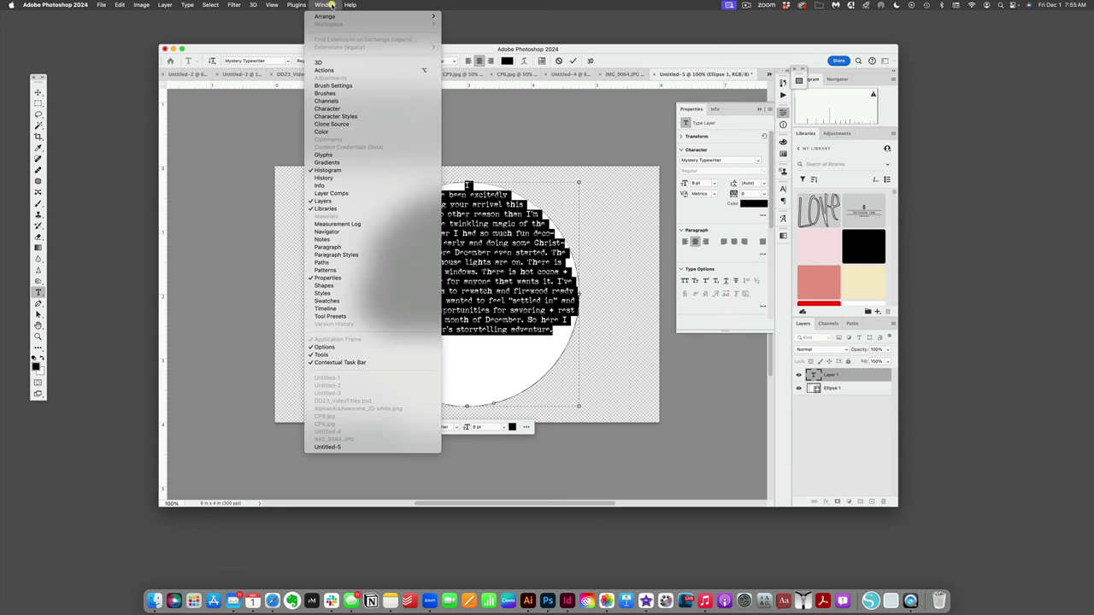
{"action": "left_click", "coordinate": [345, 247]}
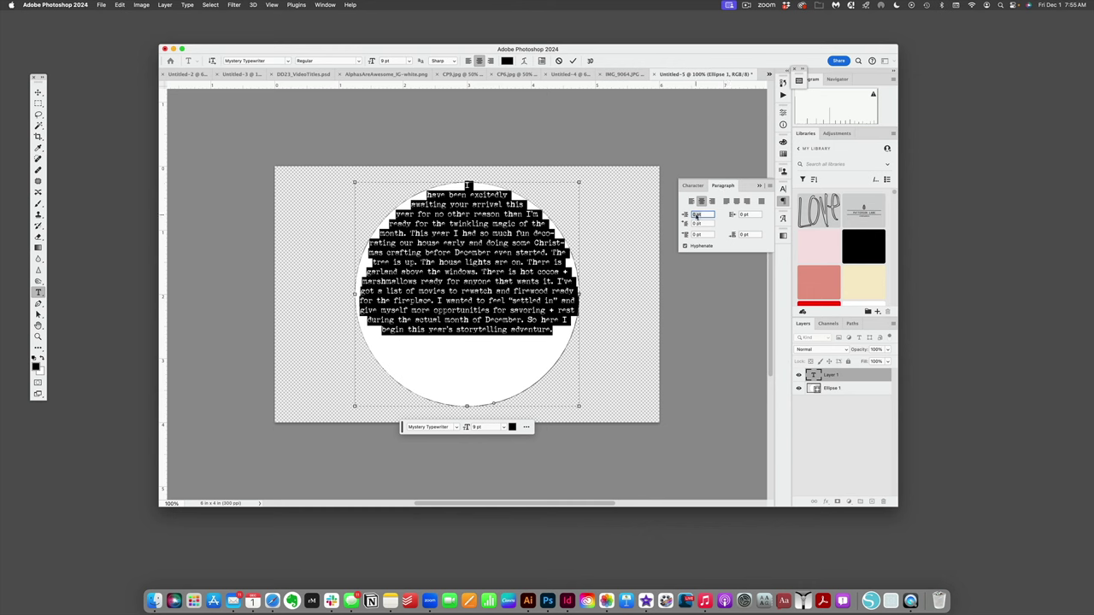
{"action": "left_click", "coordinate": [695, 217]}
{"action": "left_click", "coordinate": [693, 216]}
{"action": "type", "text": "5"}
{"action": "key", "text": "Return"}
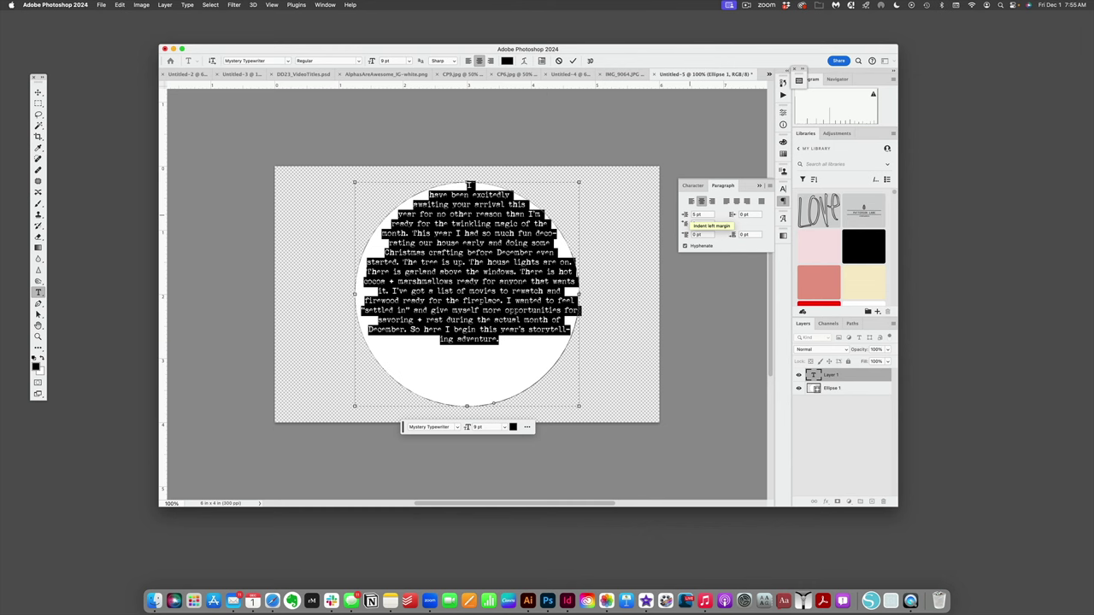
{"action": "key", "text": "super+z"}
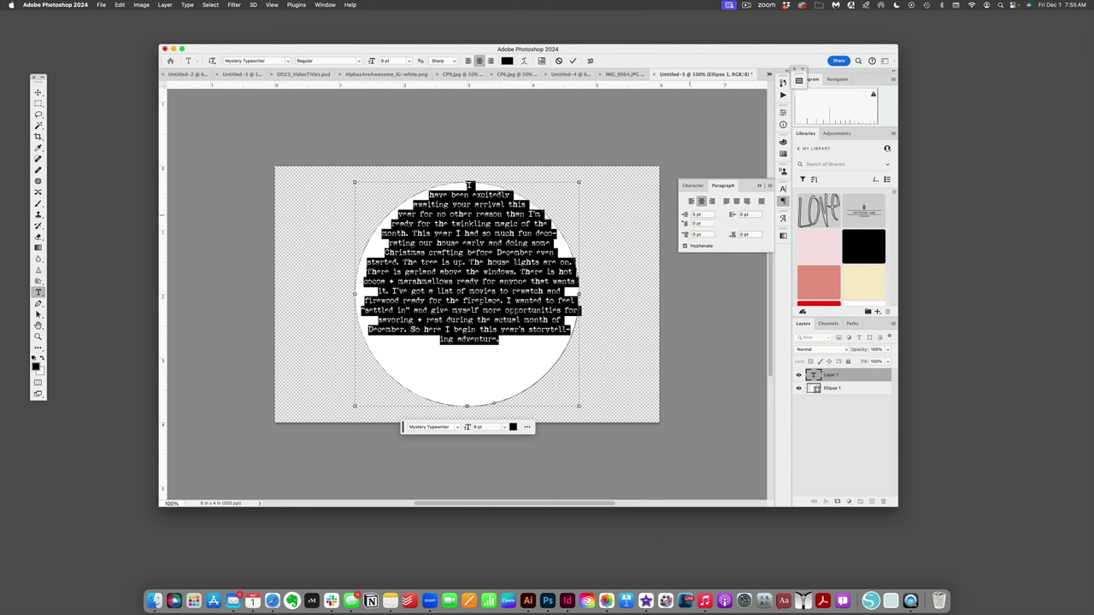
Set both the left and right paragraph indents to 10 pt.
{"action": "left_click", "coordinate": [741, 216]}
{"action": "type", "text": "5"}
{"action": "key", "text": "Return"}
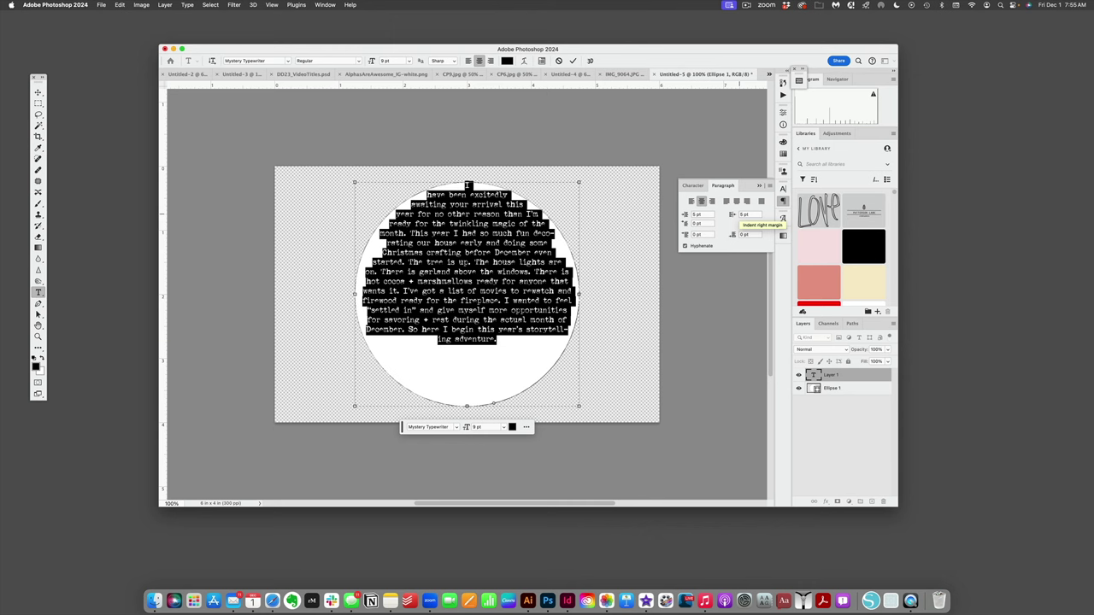
{"action": "left_click", "coordinate": [691, 213]}
{"action": "type", "text": "0"}
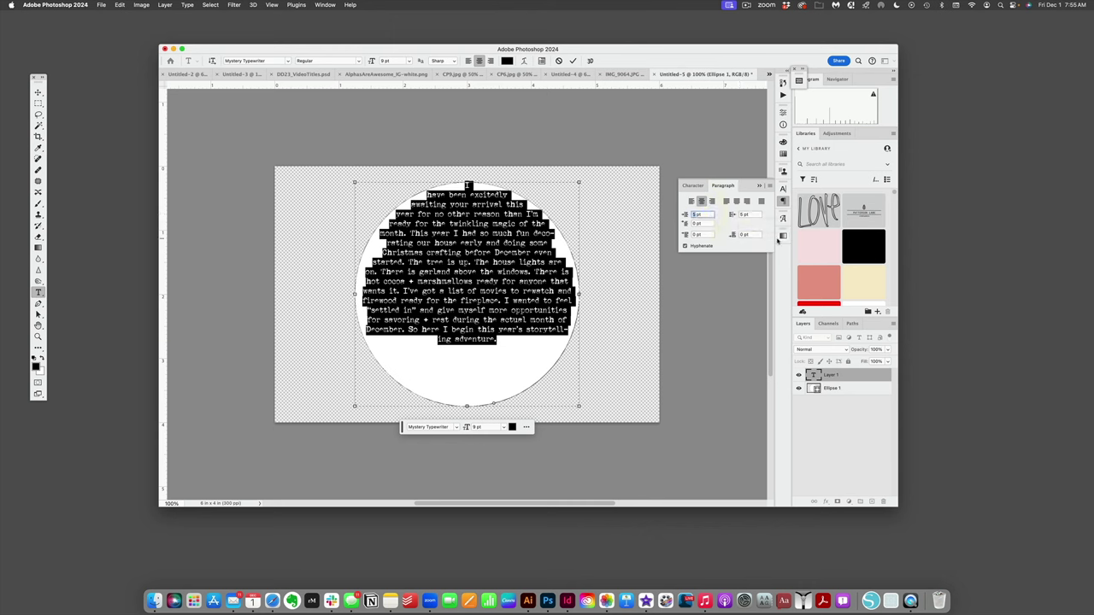
{"action": "key", "text": "Return"}
{"action": "type", "text": "10"}
{"action": "key", "text": "Return"}
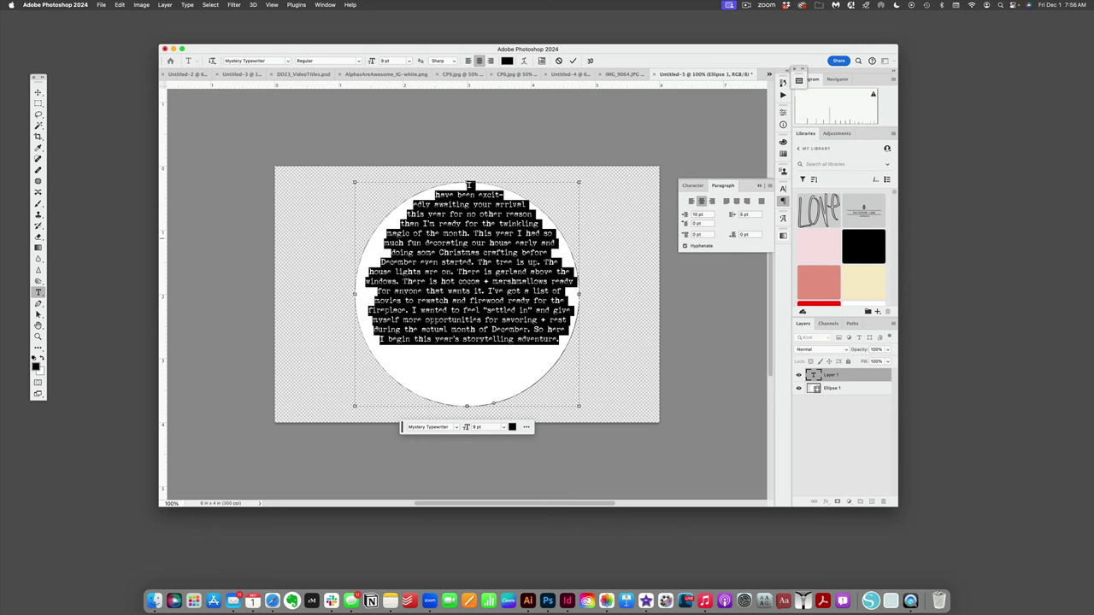
{"action": "left_click", "coordinate": [744, 215]}
{"action": "type", "text": "10"}
{"action": "key", "text": "Return"}
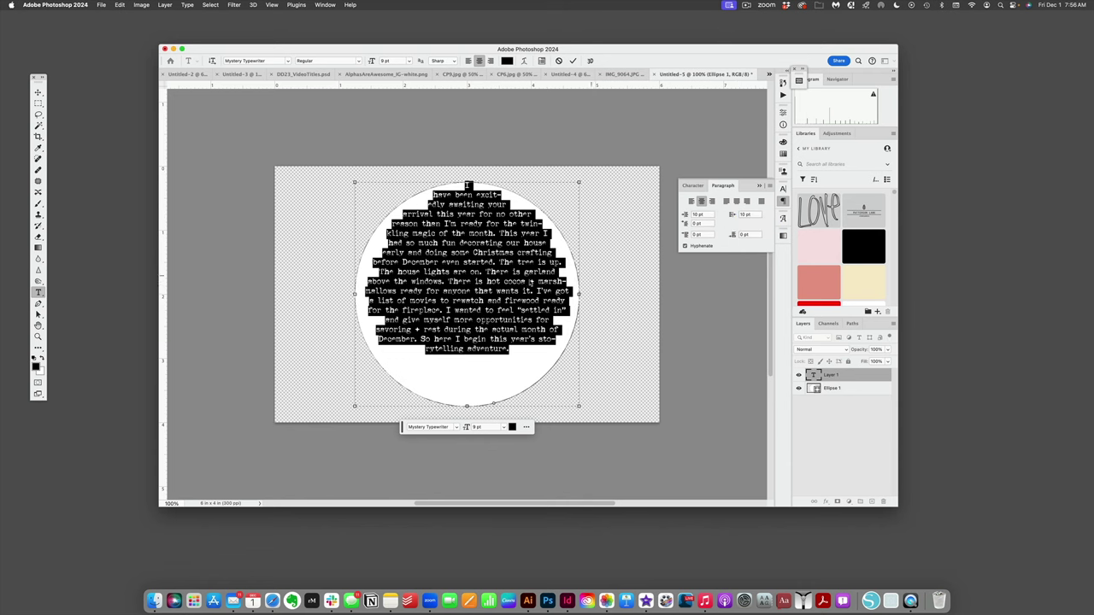
Type 'I' at the paragraph start so the opening reads 'I have been'.
{"action": "left_click", "coordinate": [513, 282]}
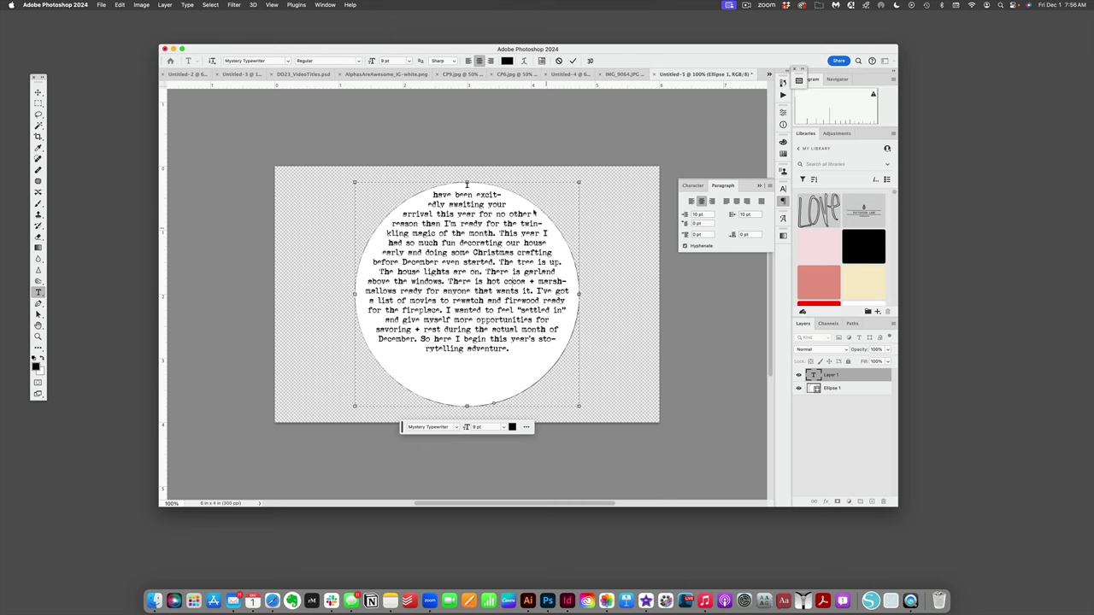
{"action": "left_click", "coordinate": [466, 188]}
{"action": "type", "text": "I"}
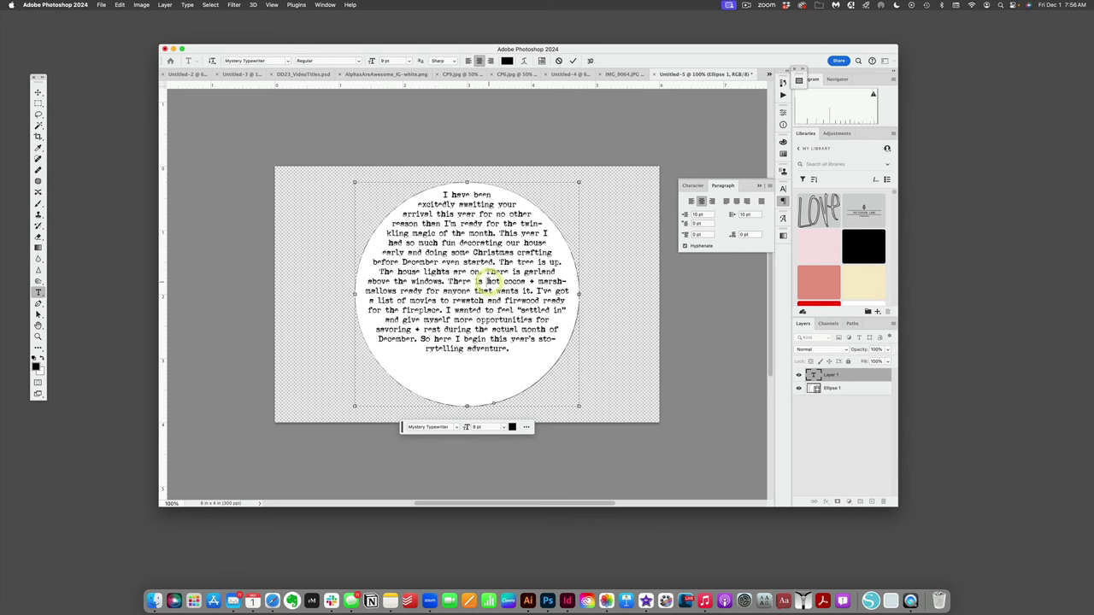
Select all the journaling text and change its size from 9 pt to 10 pt.
{"action": "key", "text": "super+a"}
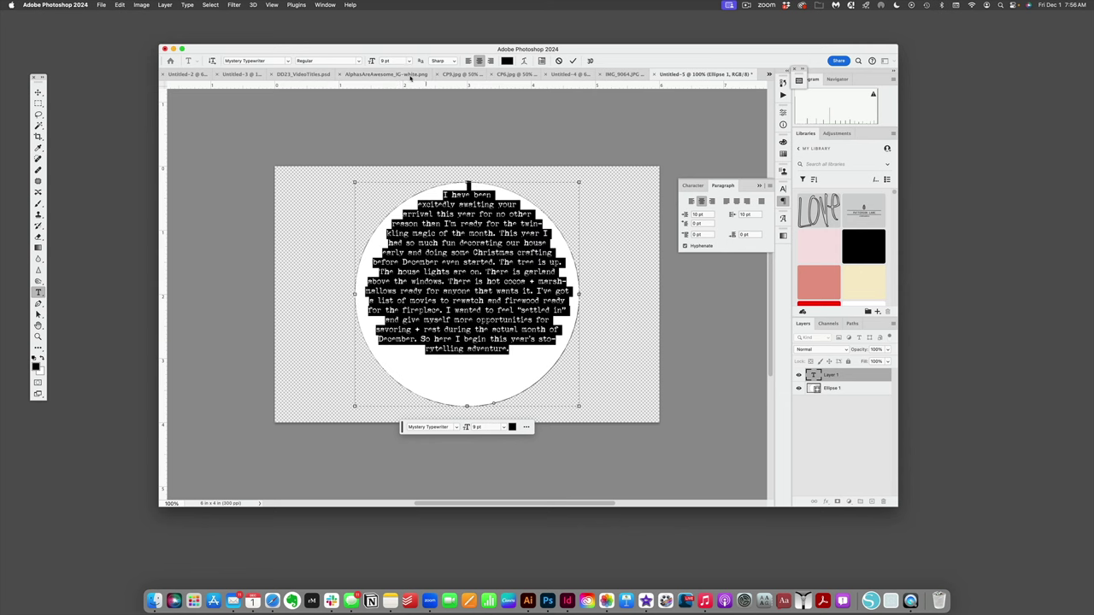
{"action": "left_click", "coordinate": [692, 186]}
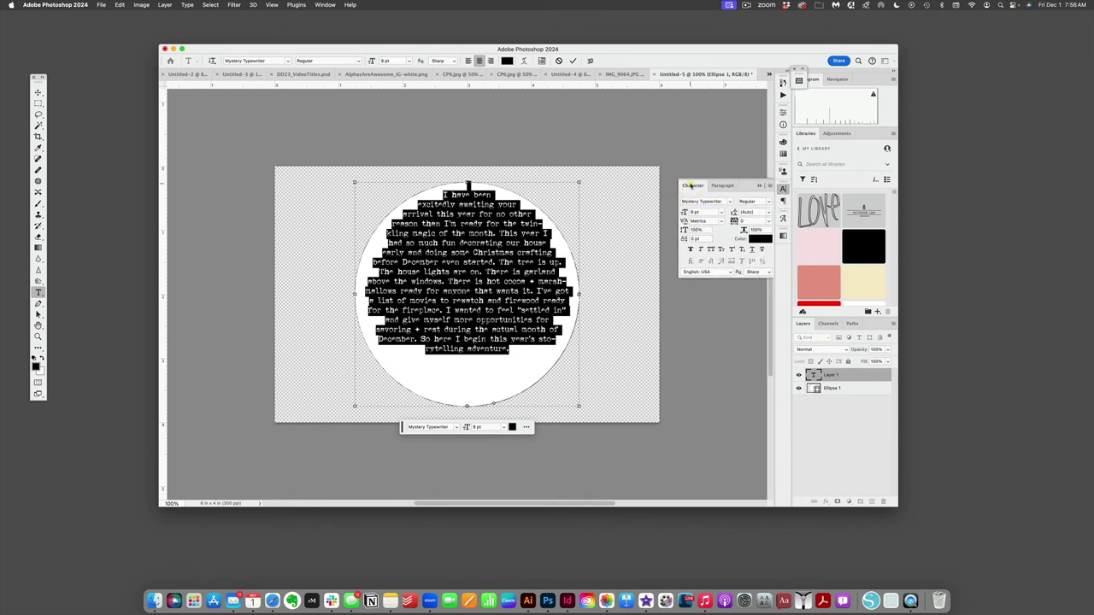
{"action": "left_click", "coordinate": [409, 61]}
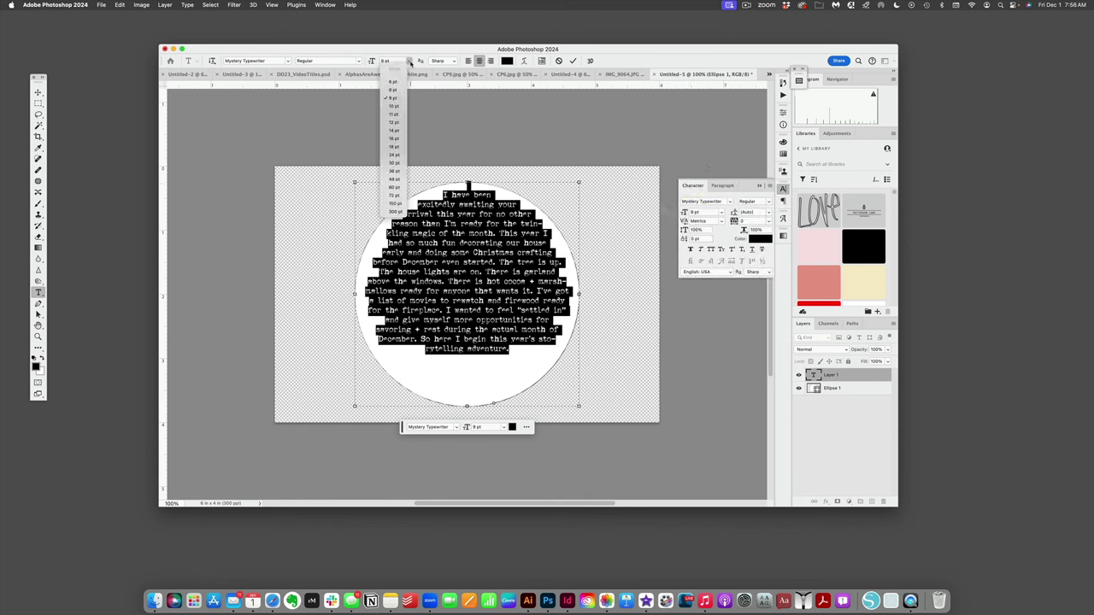
{"action": "left_click", "coordinate": [396, 106]}
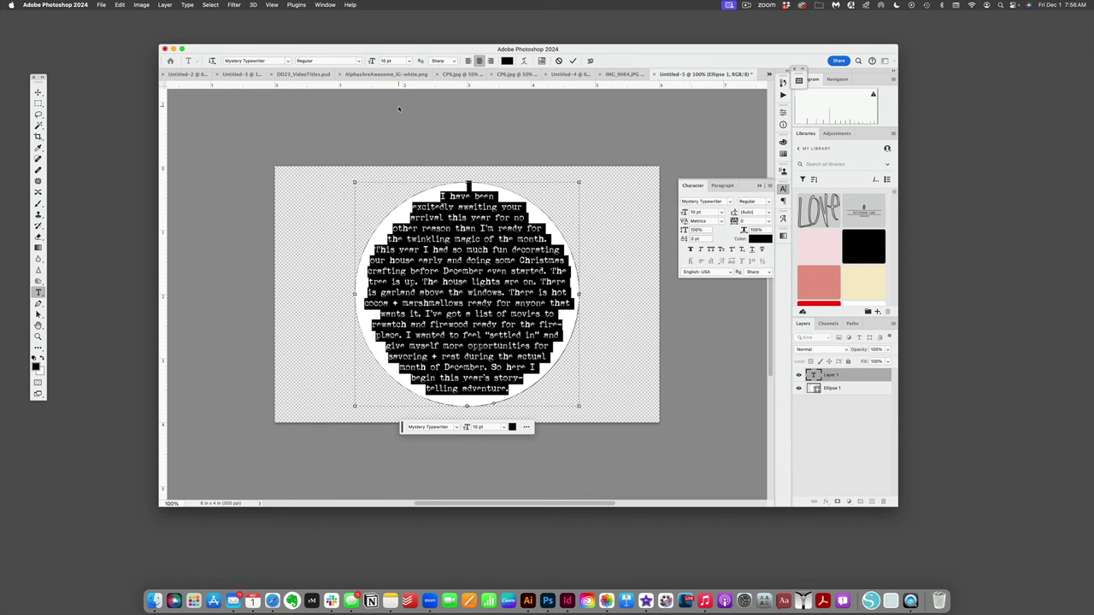
{"action": "left_click", "coordinate": [566, 397]}
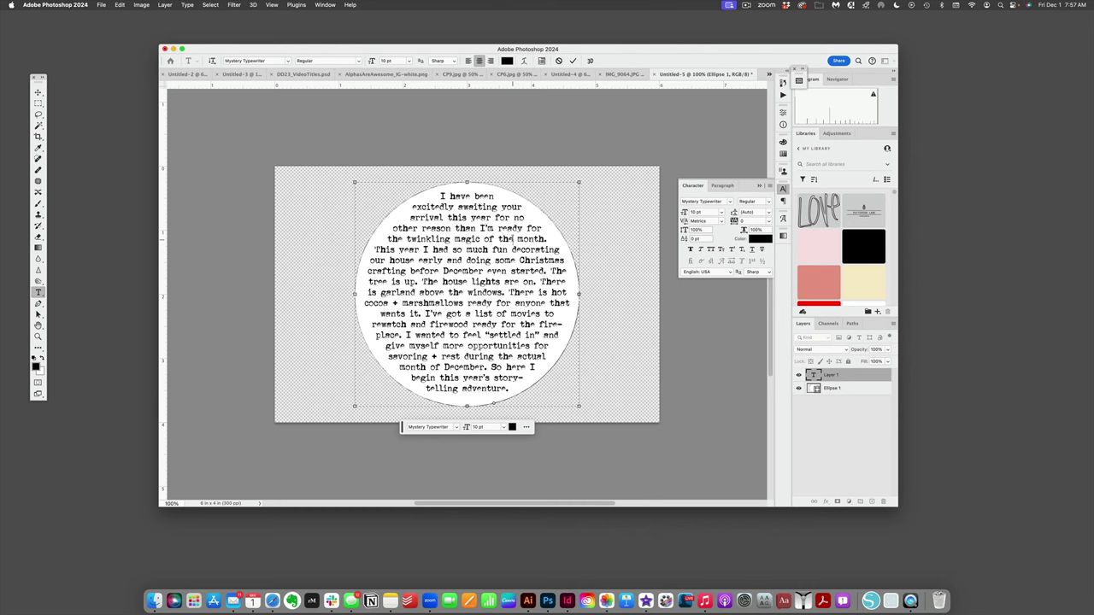
Run Edit > Check Spelling, ignoring the flagged word 'rewatch'.
{"action": "left_click", "coordinate": [101, 5]}
{"action": "mouse_move", "coordinate": [119, 6]}
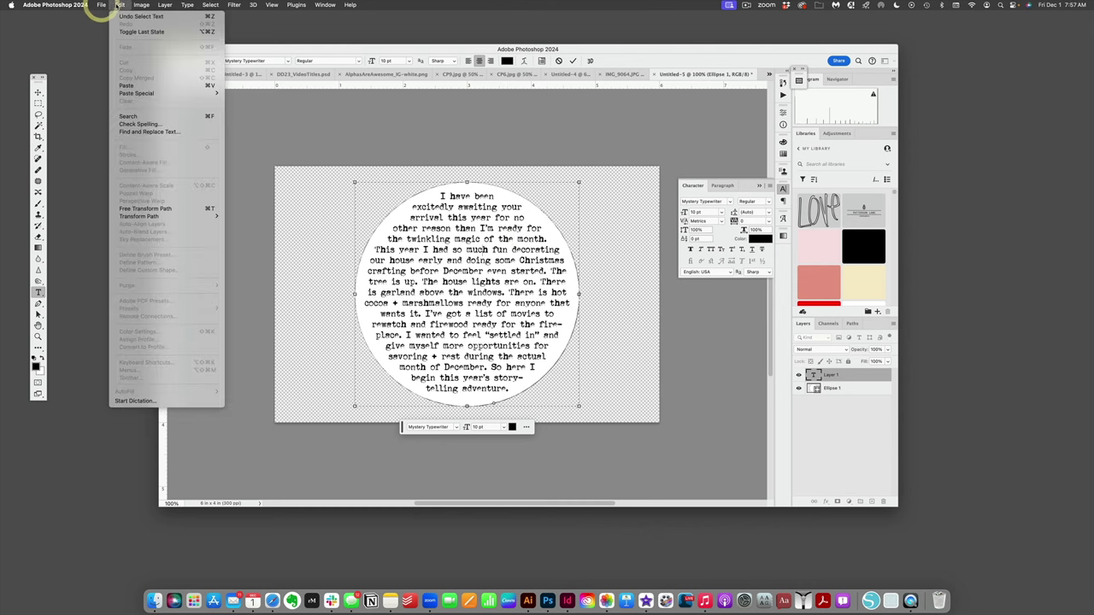
{"action": "left_click", "coordinate": [153, 124]}
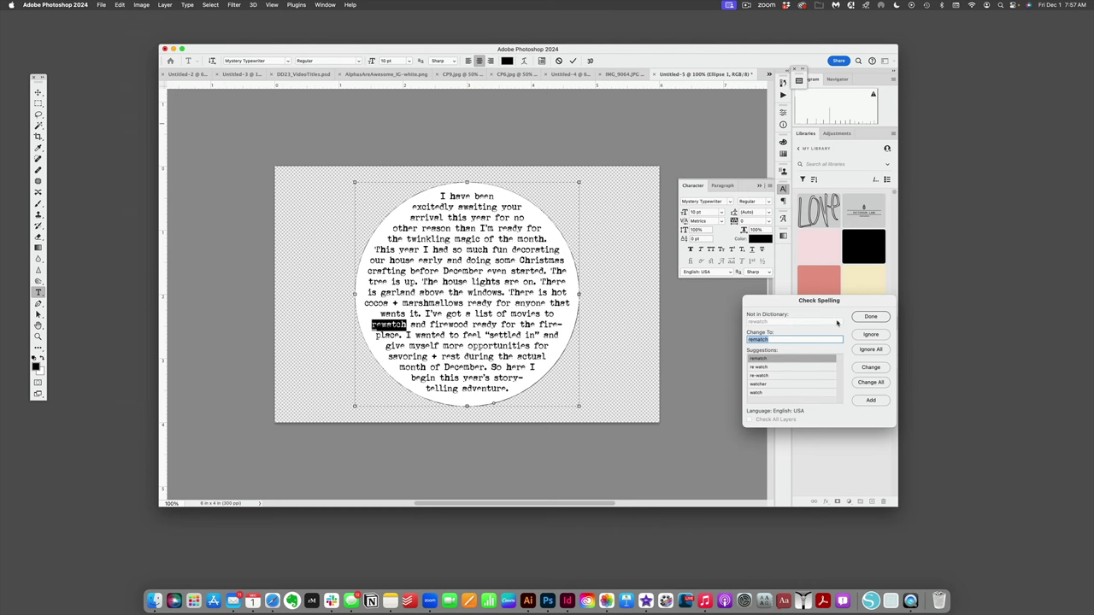
{"action": "left_click", "coordinate": [870, 334]}
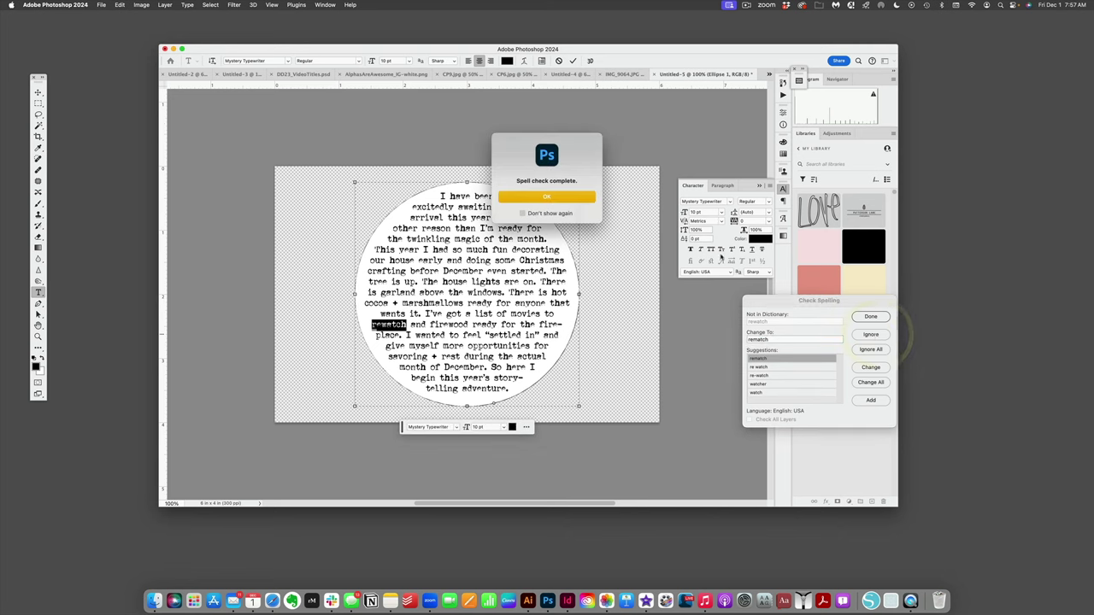
{"action": "left_click", "coordinate": [567, 195]}
Change 'rewatch' to 're-watch' and commit the text layer.
{"action": "left_click", "coordinate": [380, 328]}
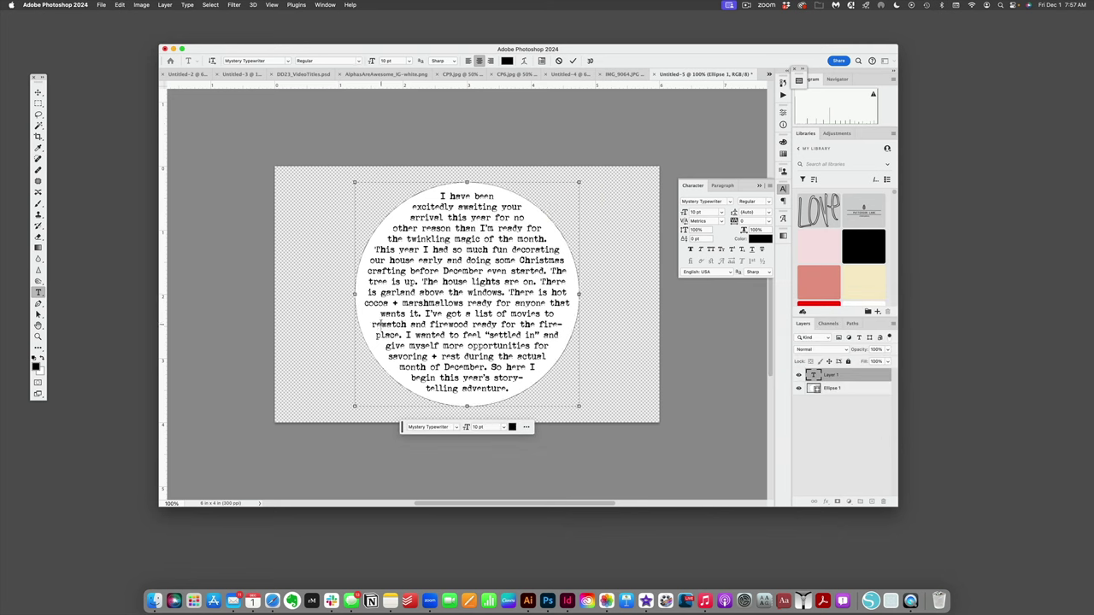
{"action": "type", "text": "-"}
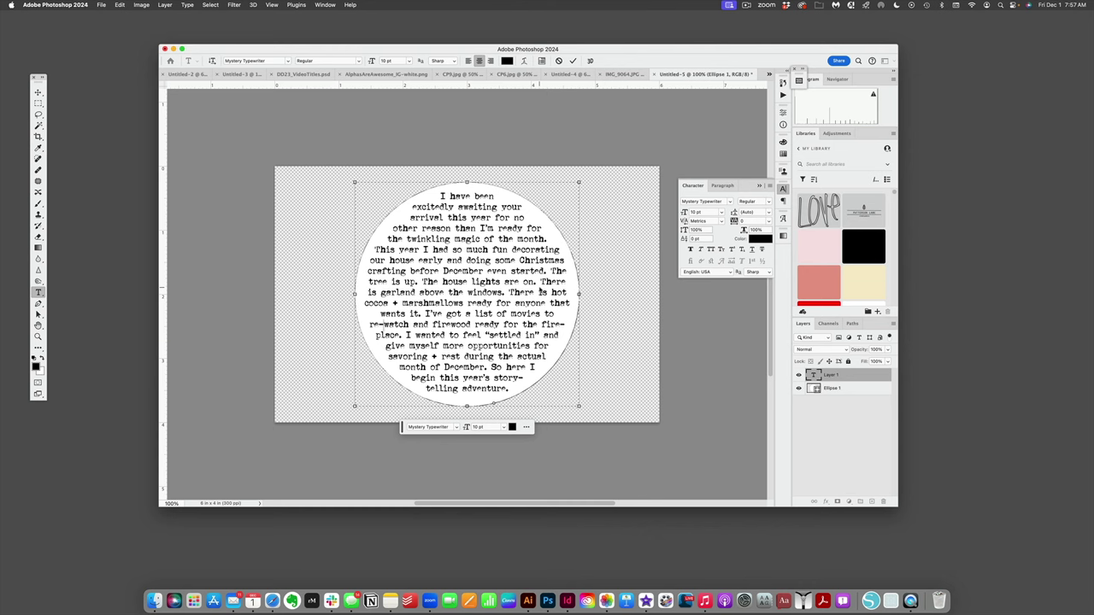
{"action": "left_click", "coordinate": [604, 258]}
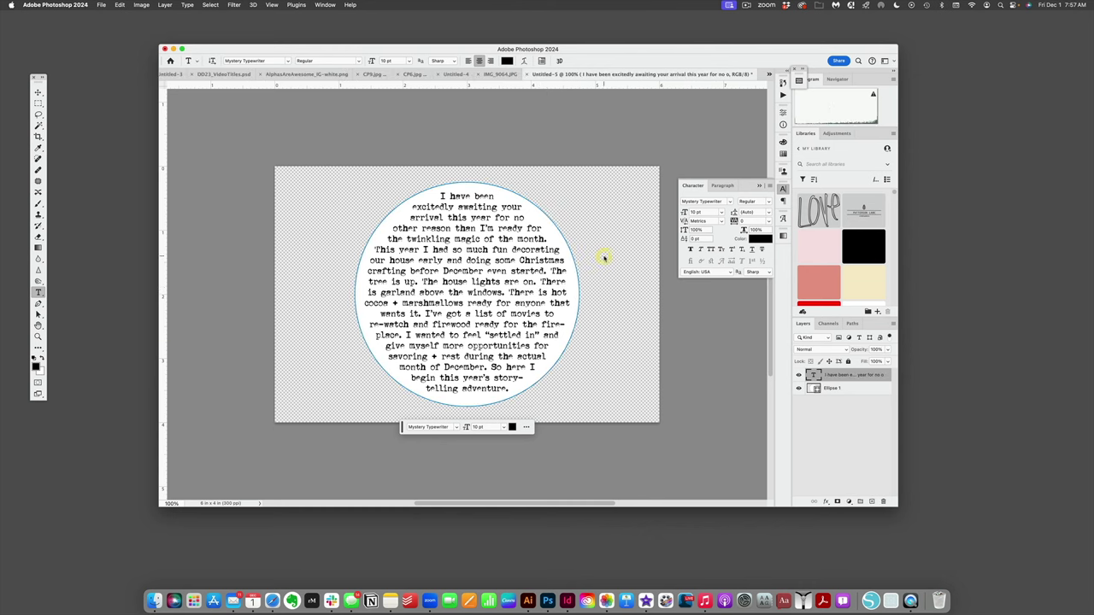